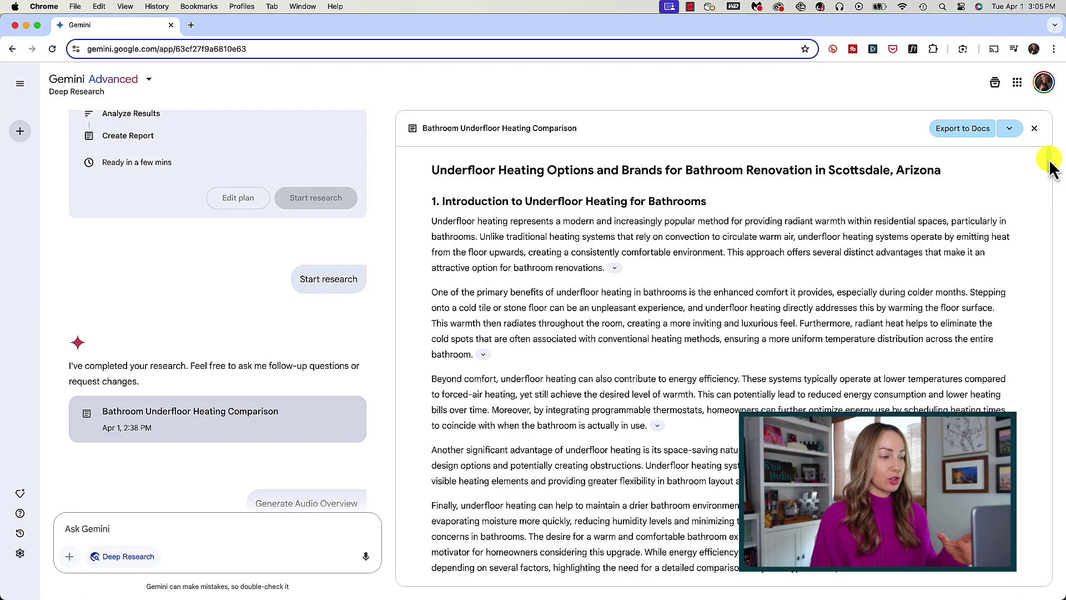
# Scroll through the underfloor heating report and expand the first paragraph's cited sources
pyautogui.scroll(-5, 1050, 168)
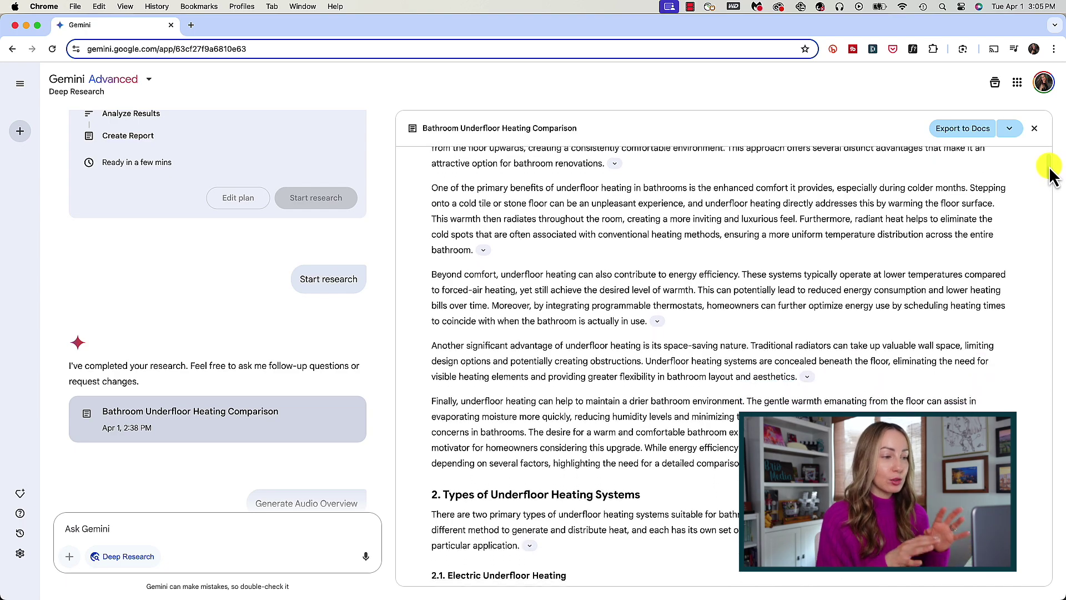
pyautogui.scroll(-8, 1051, 177)
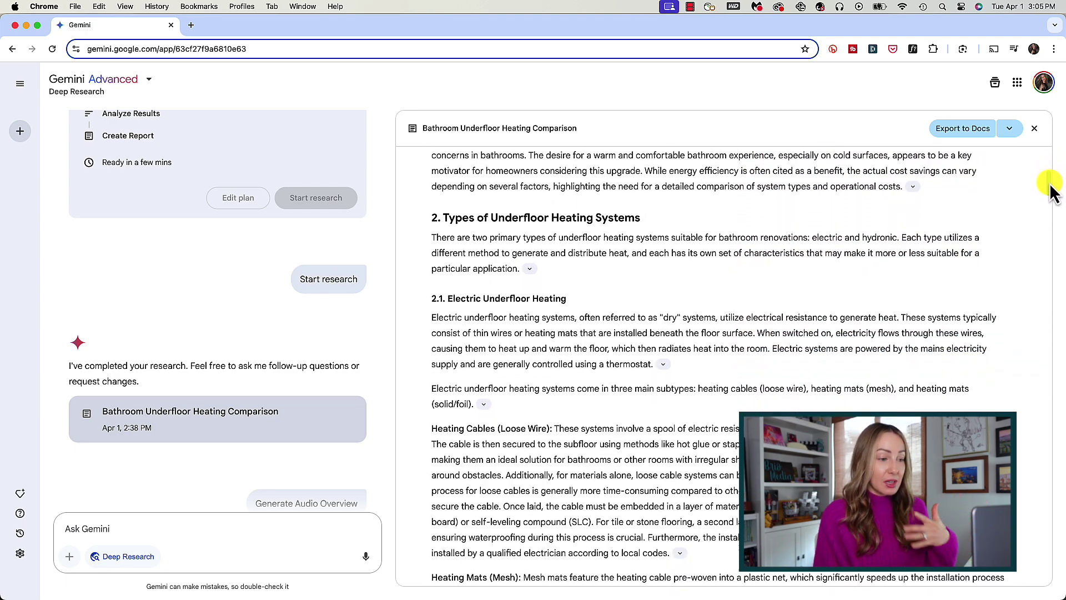
pyautogui.scroll(-10, 1050, 194)
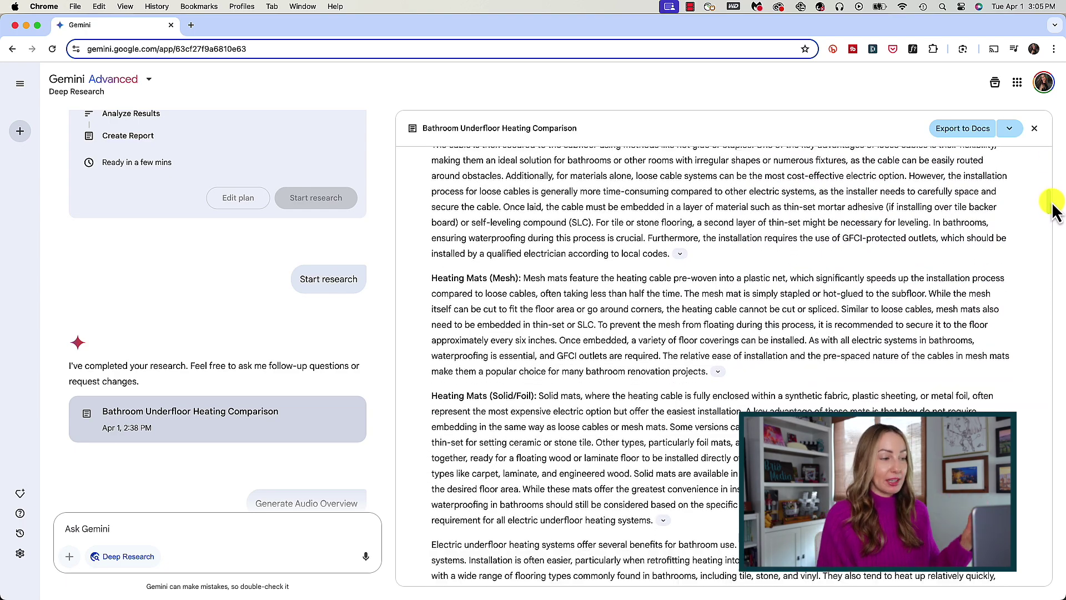
pyautogui.scroll(-8, 1053, 218)
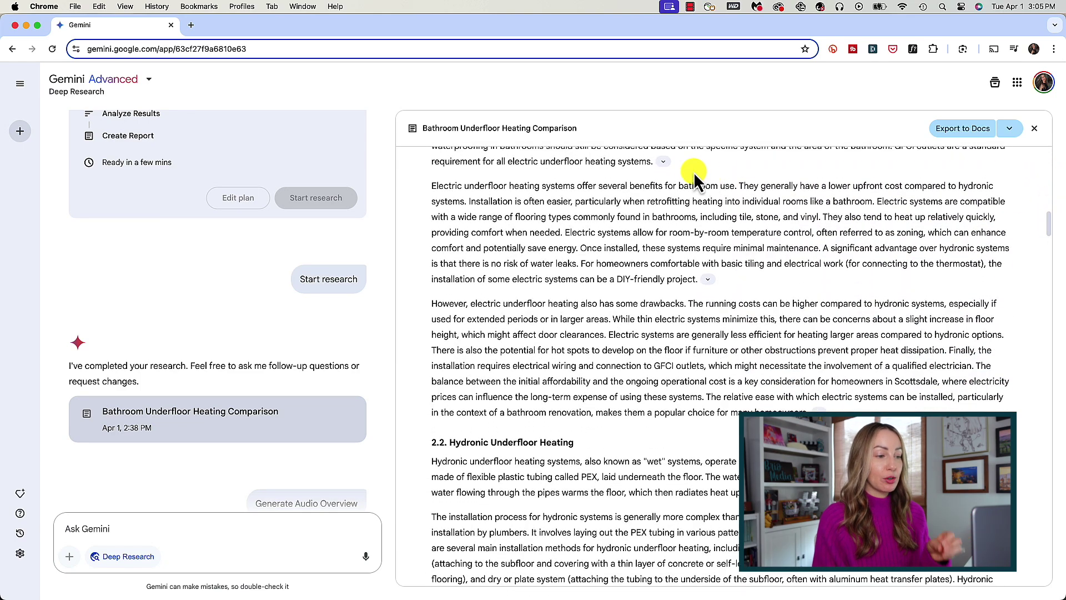
pyautogui.click(664, 162)
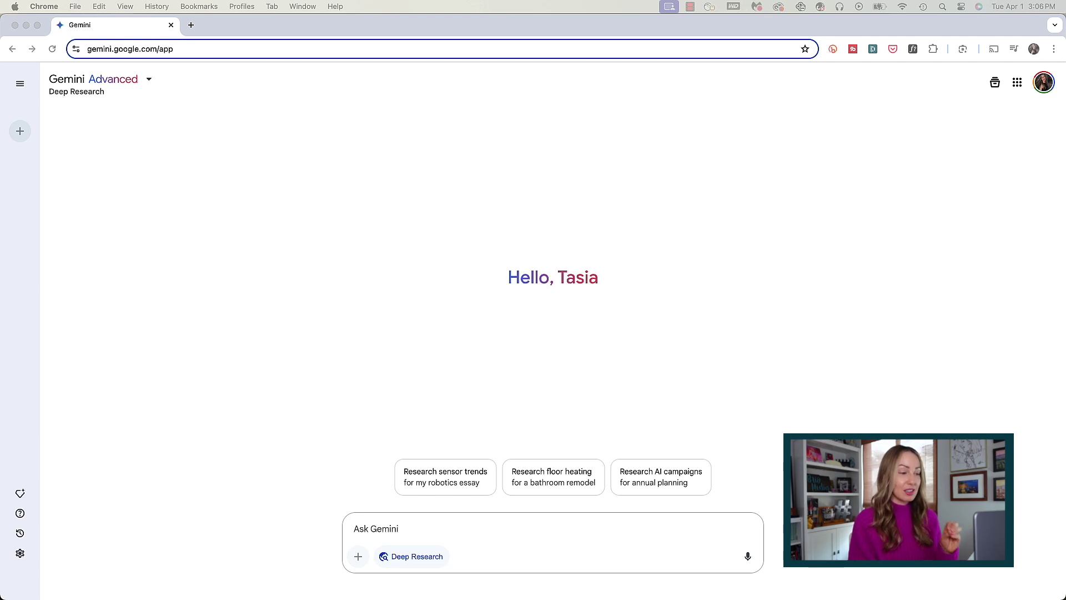
# Paste and submit the under-cabinet kitchen lighting comparison request to Deep Research
pyautogui.click(341, 152)
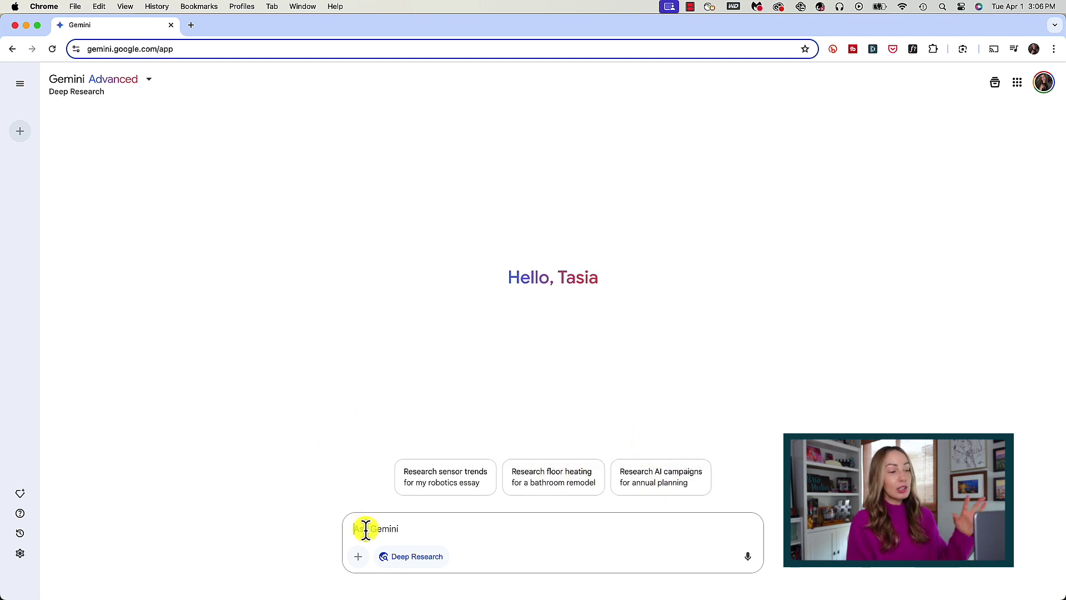
pyautogui.write('I’m renovating my kitchen and want to install under cabinet lighting. Find and compare different options and brands for me')
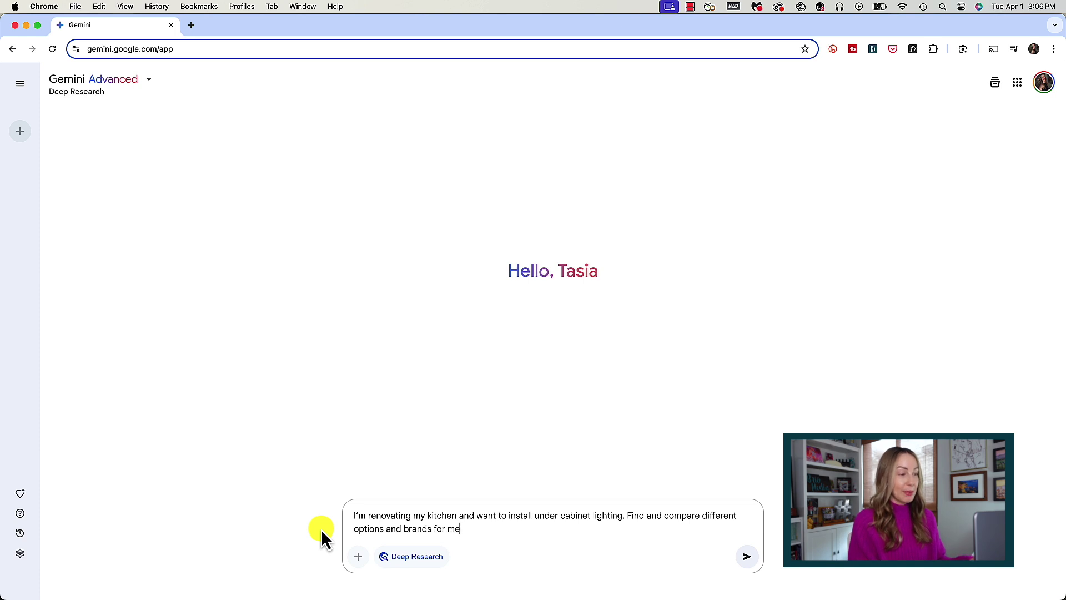
pyautogui.press('Return')
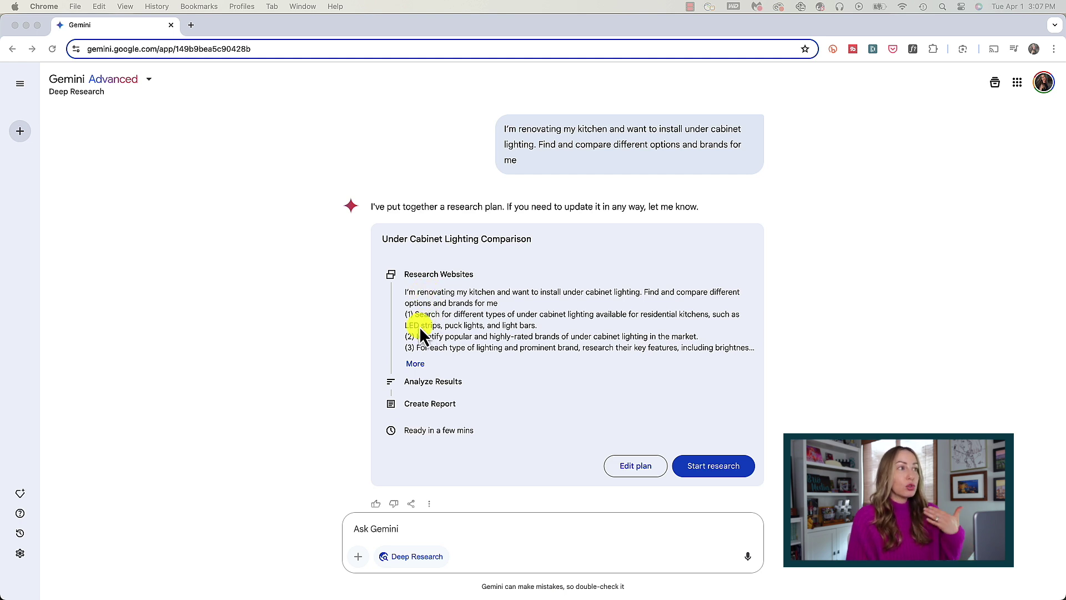
# Expand the lighting plan, review its eight steps and Scottsdale, Arizona location, then choose Edit plan
pyautogui.click(416, 364)
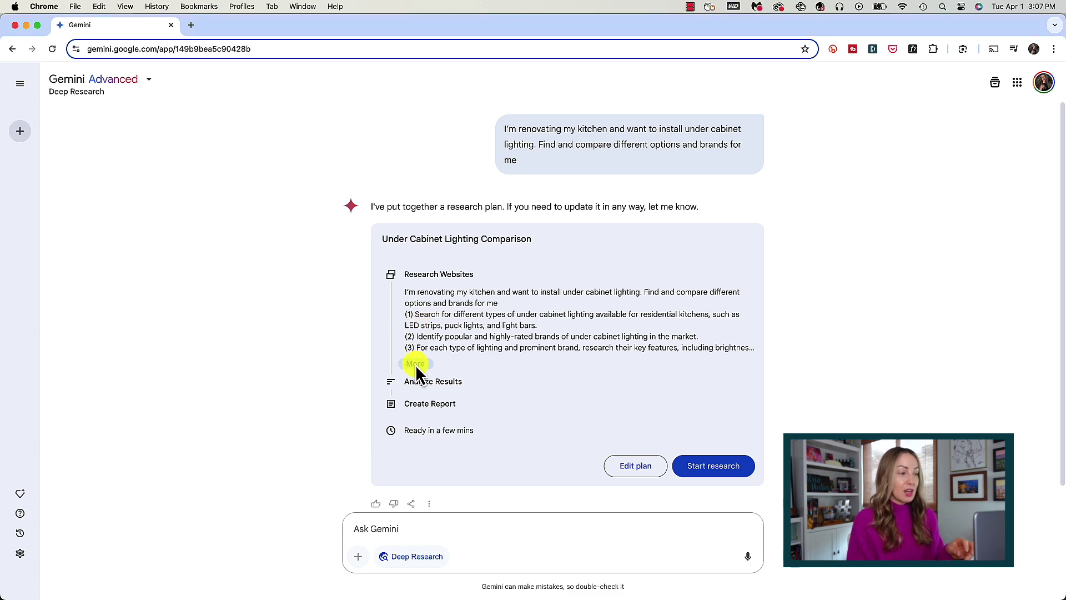
pyautogui.click(416, 364)
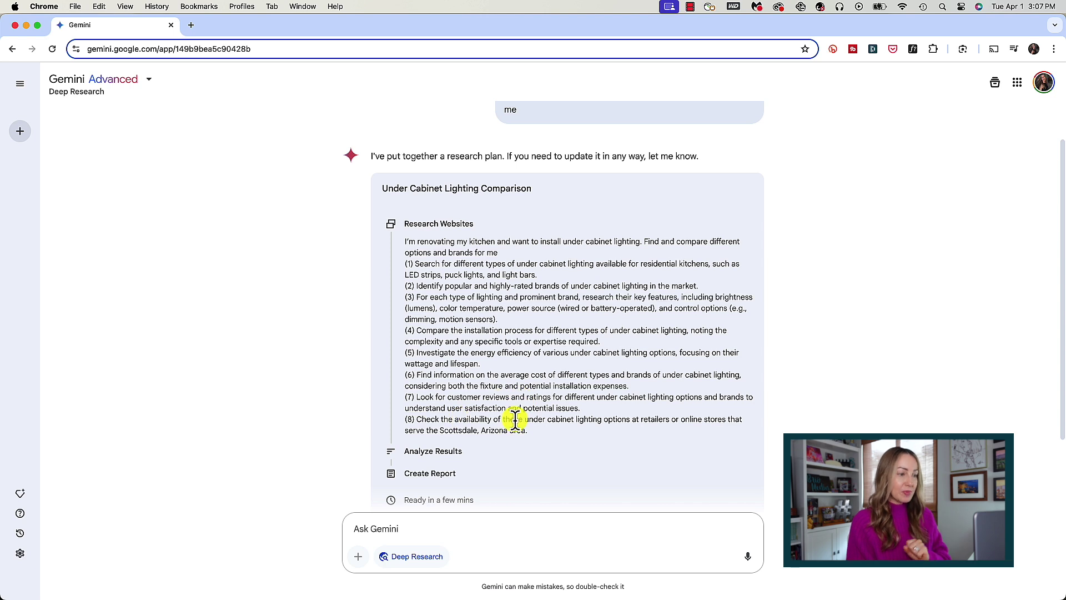
pyautogui.moveTo(442, 431); pyautogui.dragTo(502, 431)
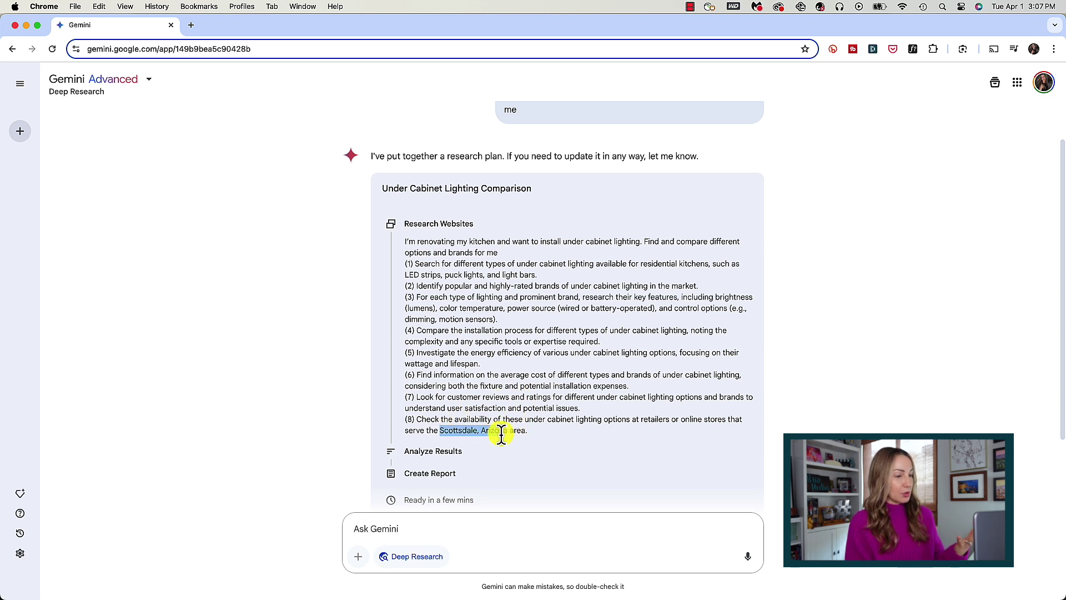
pyautogui.click(565, 423)
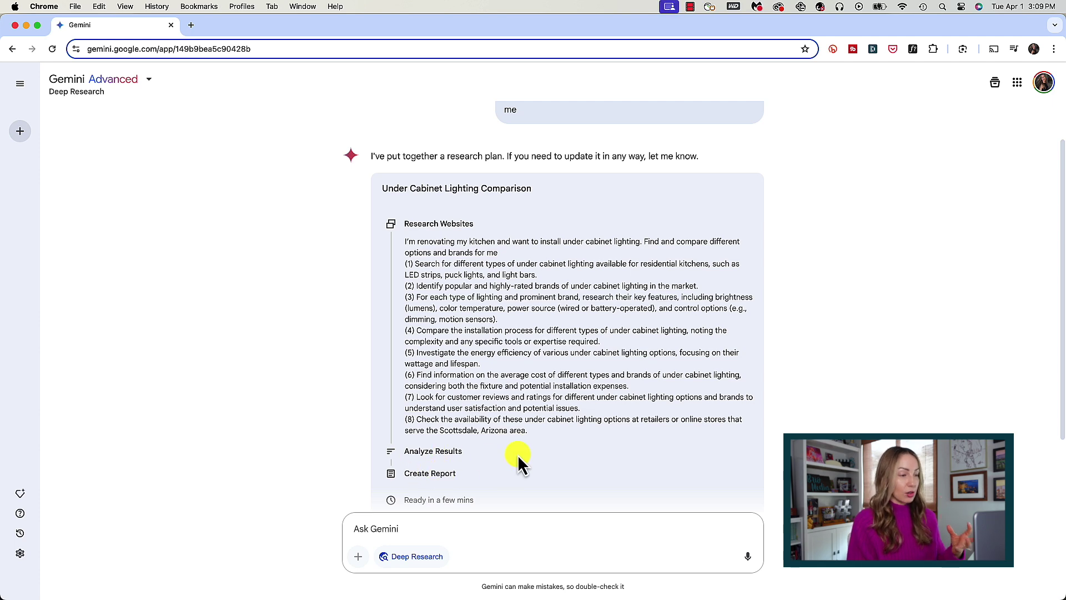
pyautogui.scroll(-3, 518, 455)
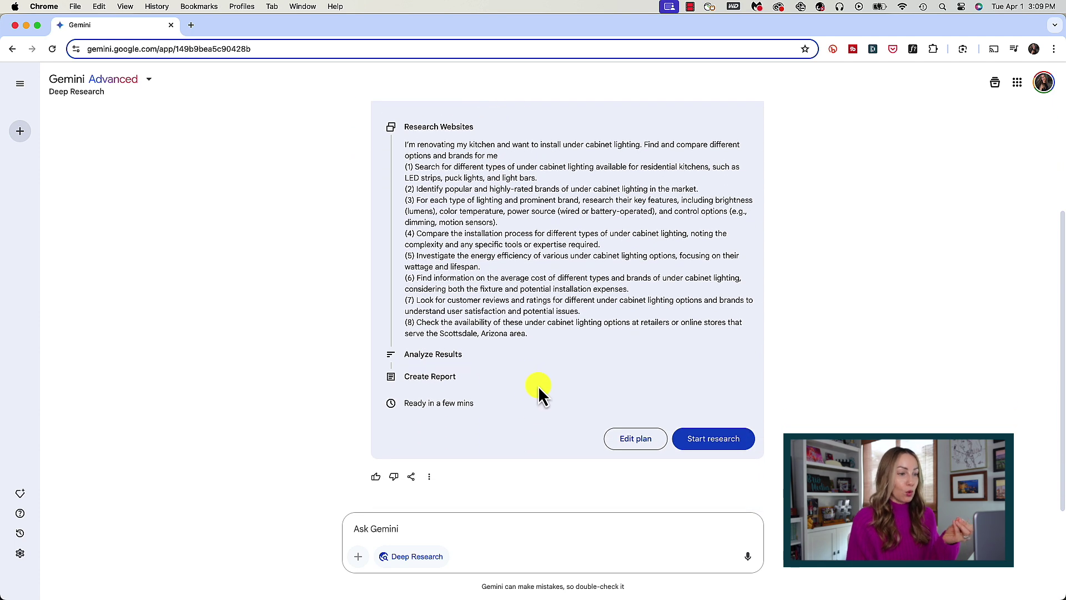
pyautogui.click(628, 444)
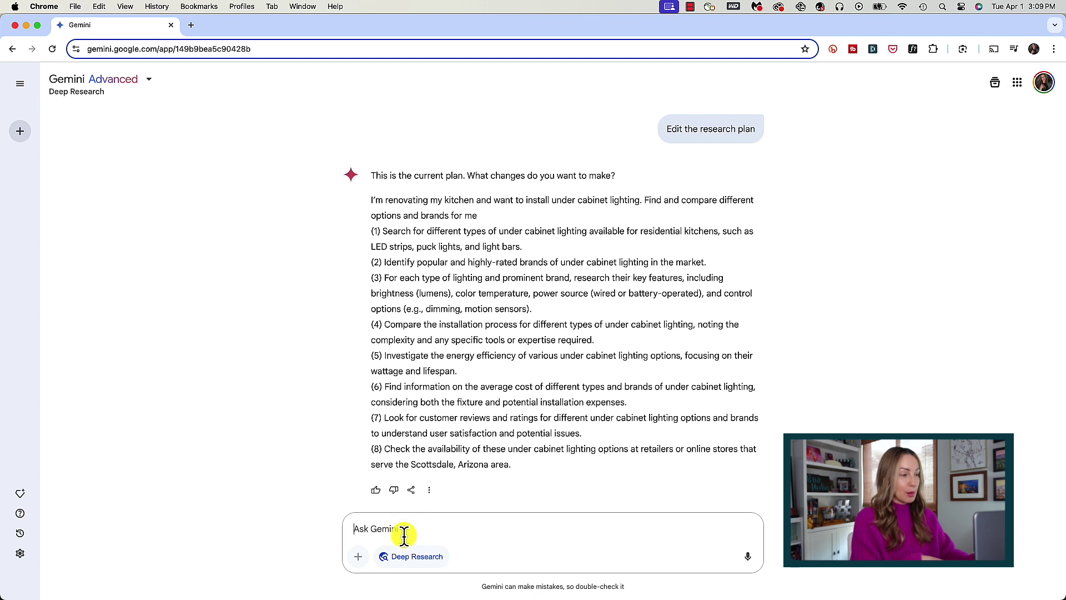
# Ask for a final step summarizing pros and cons of each lighting type, then expand the revised plan
pyautogui.write('at the end, summarize the pros and cons of different type of lights')
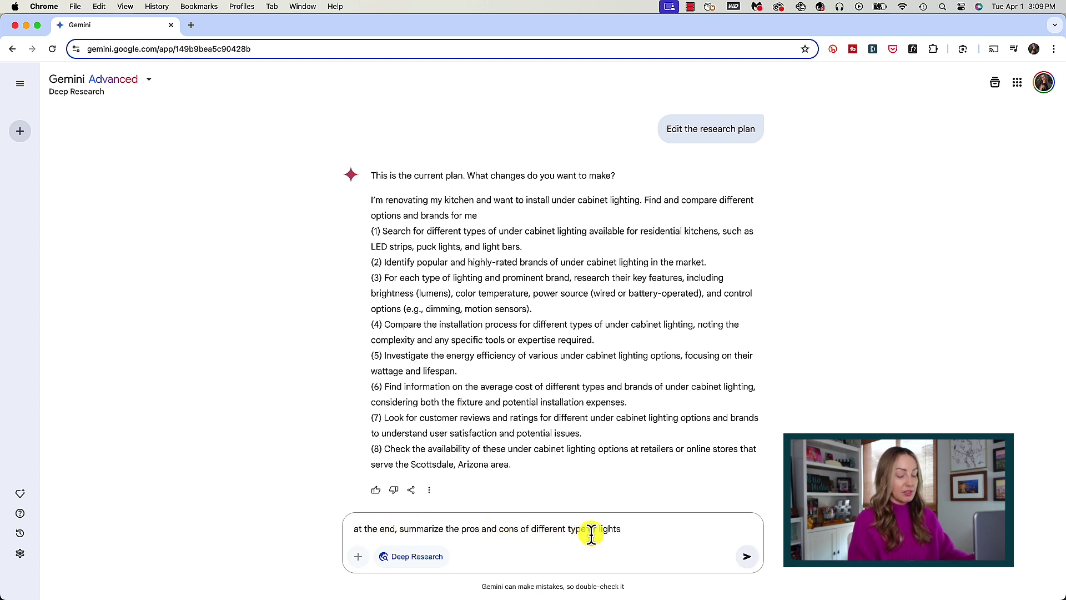
pyautogui.click(747, 556)
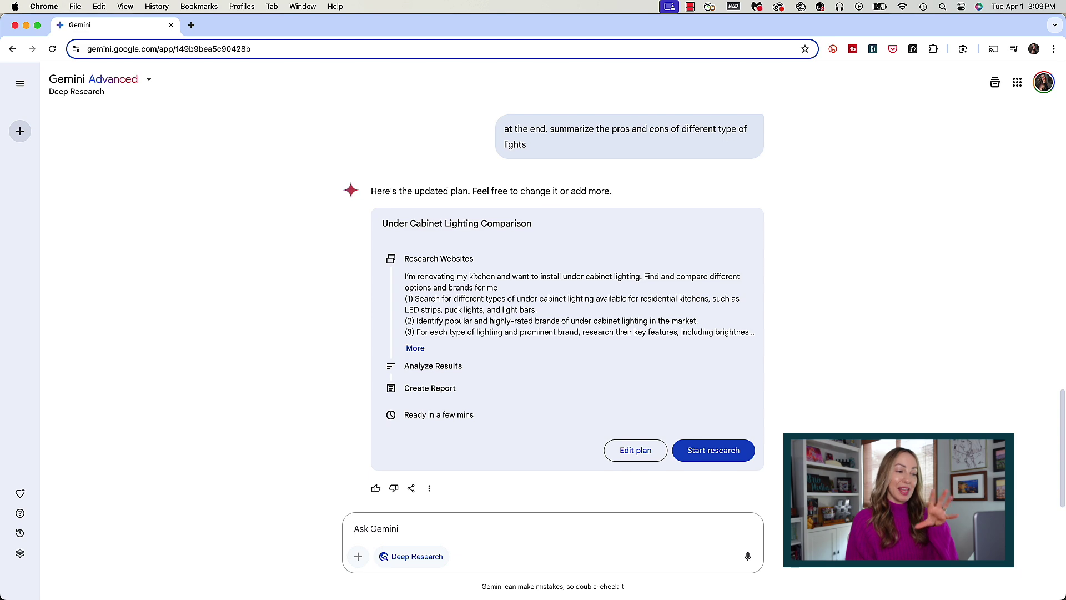
pyautogui.click(421, 349)
# Check the newly added step 9 and start the research with the updated plan
pyautogui.scroll(-2, 423, 441)
pyautogui.tripleClick(422, 441)
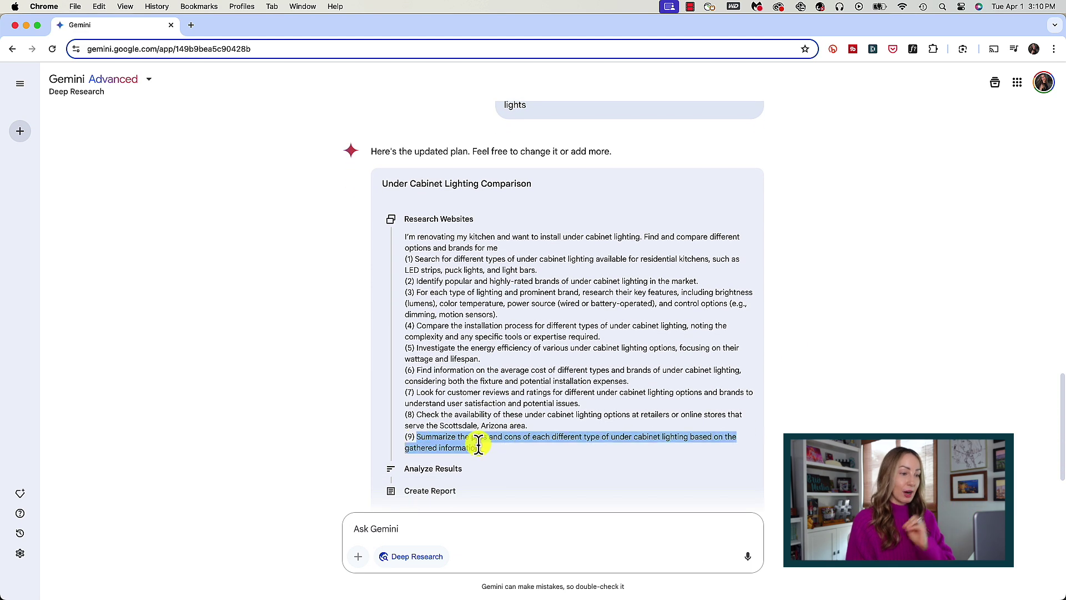
pyautogui.click(567, 439)
pyautogui.scroll(-5, 592, 341)
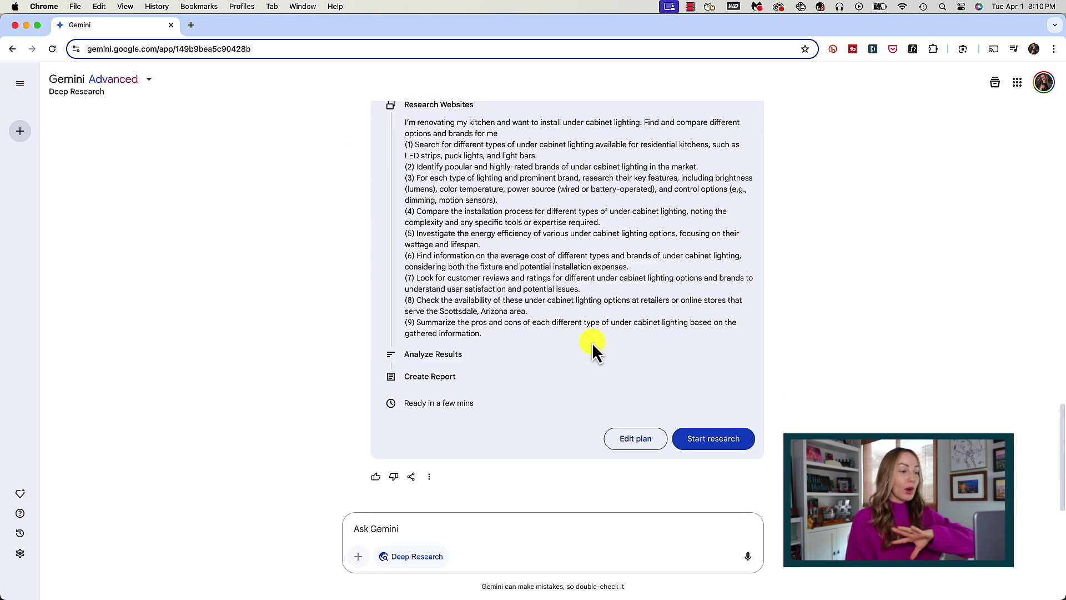
pyautogui.click(715, 443)
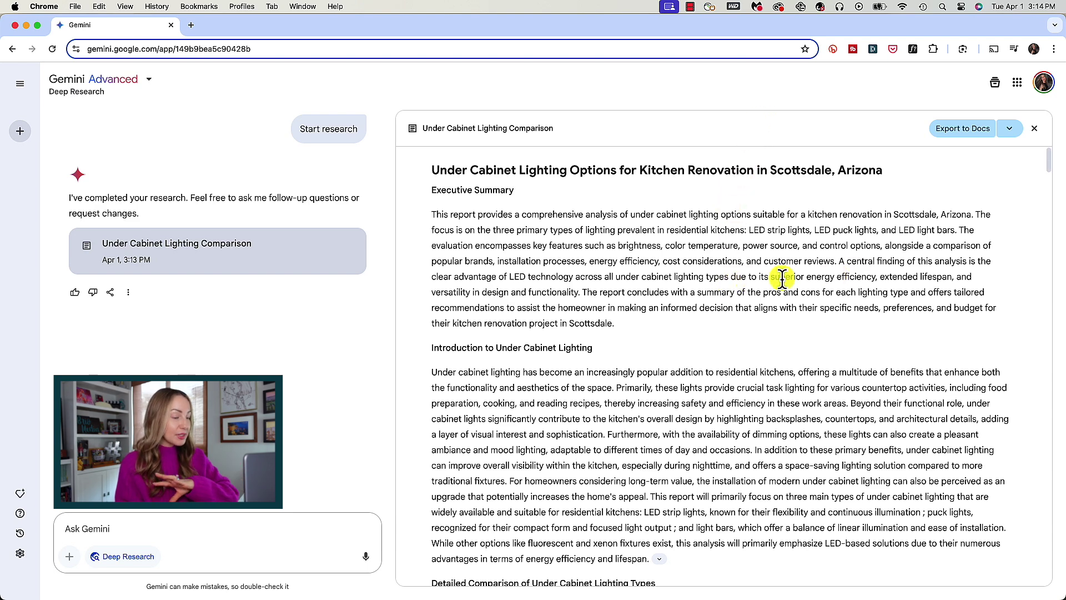
# Scroll into the lighting report and show the sources cited for its introduction
pyautogui.scroll(-1, 757, 279)
pyautogui.scroll(-3, 757, 279)
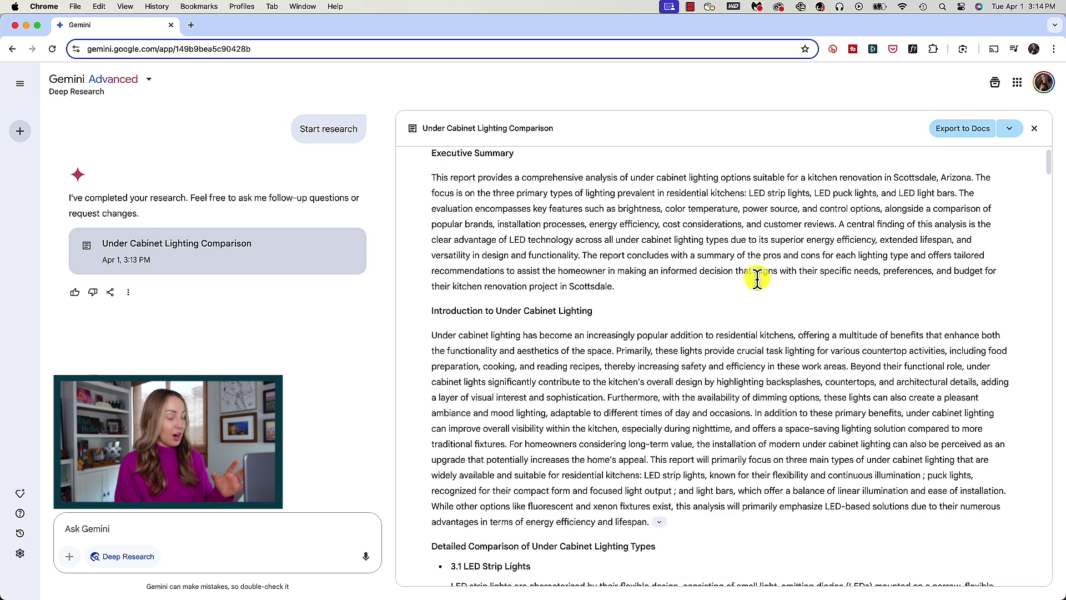
pyautogui.scroll(-10, 757, 279)
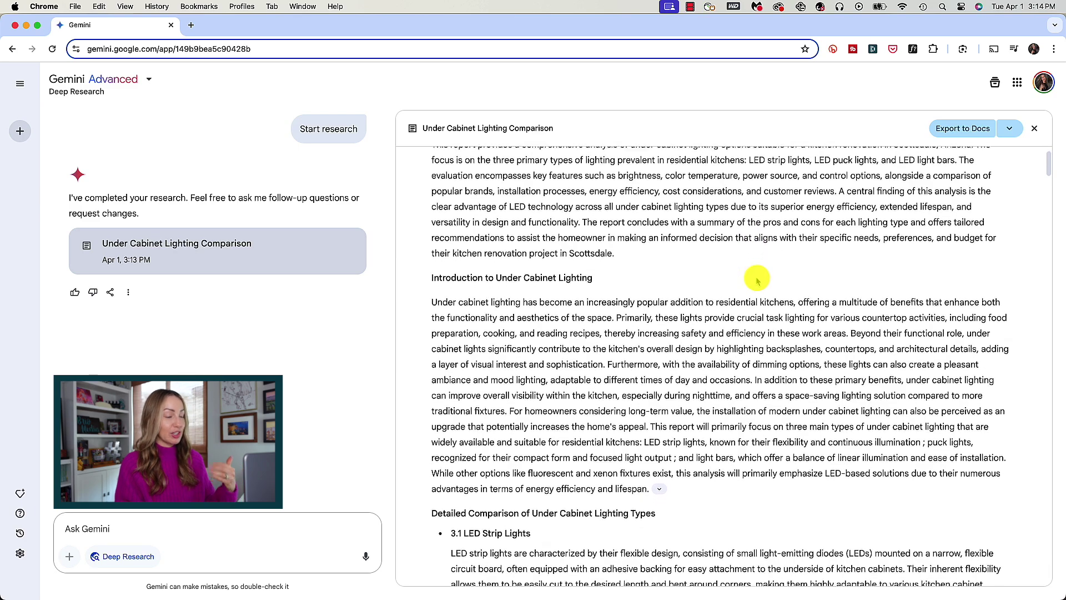
pyautogui.scroll(-1, 757, 281)
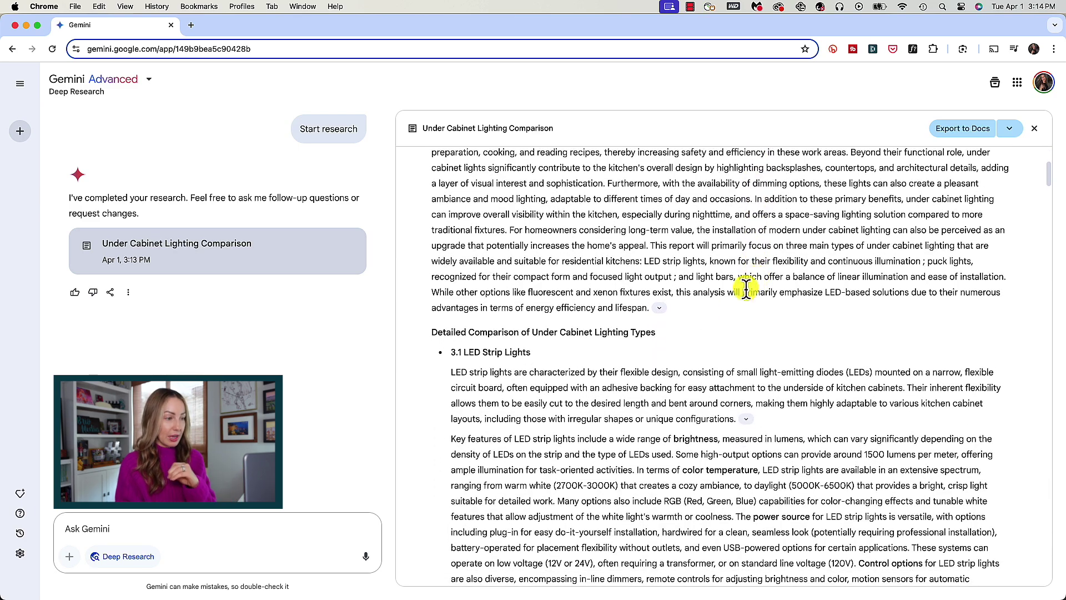
pyautogui.click(662, 309)
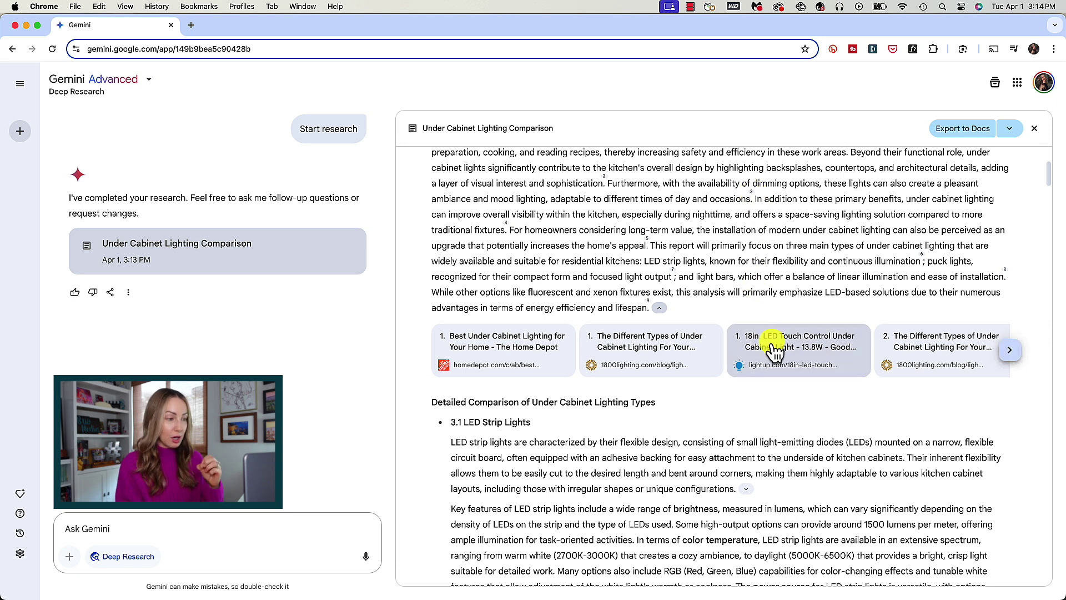
# View the cited 1800lighting article on lighting types, then continue down to the cost table
pyautogui.click(665, 358)
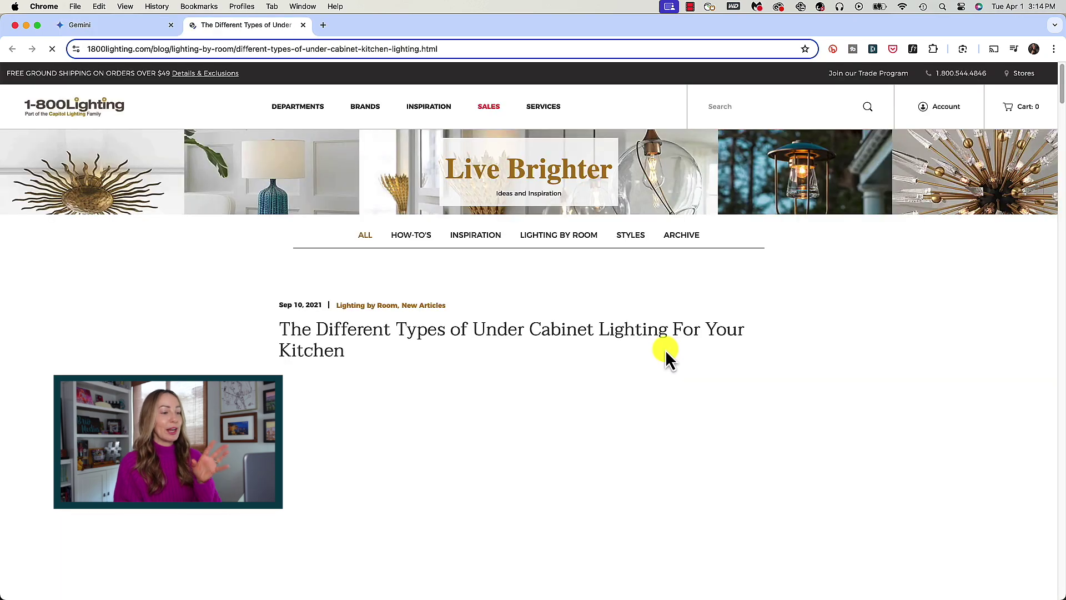
pyautogui.click(303, 25)
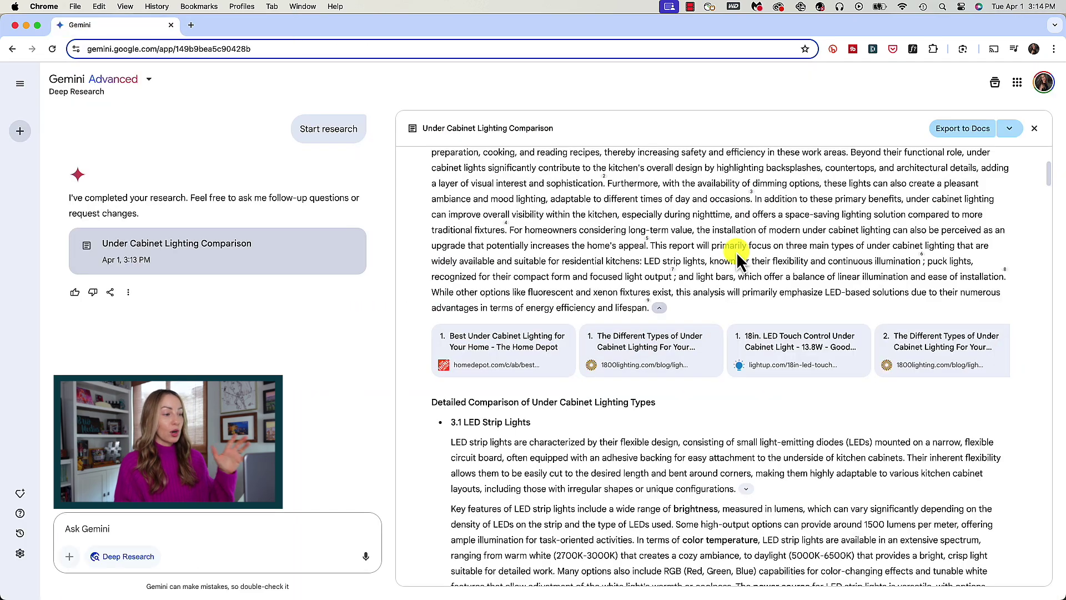
pyautogui.scroll(-15, 688, 298)
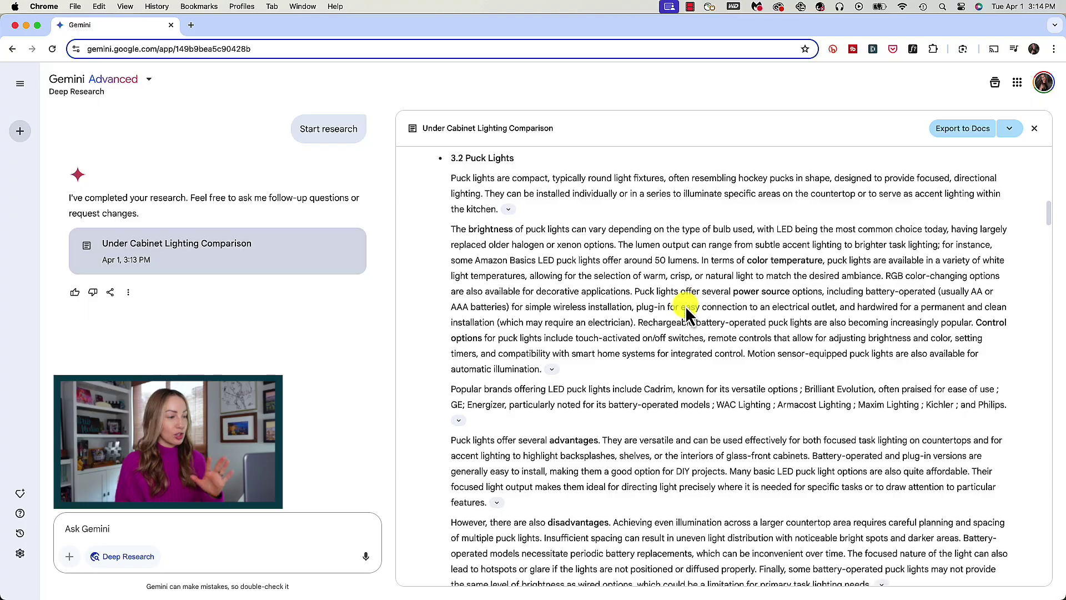
pyautogui.scroll(-20, 685, 305)
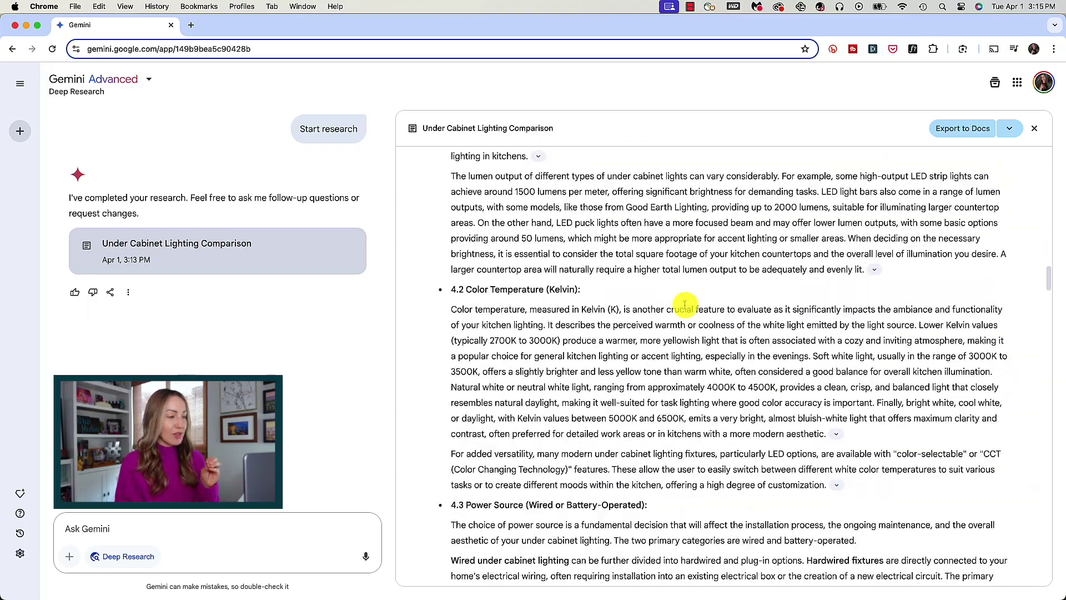
pyautogui.scroll(-15, 685, 303)
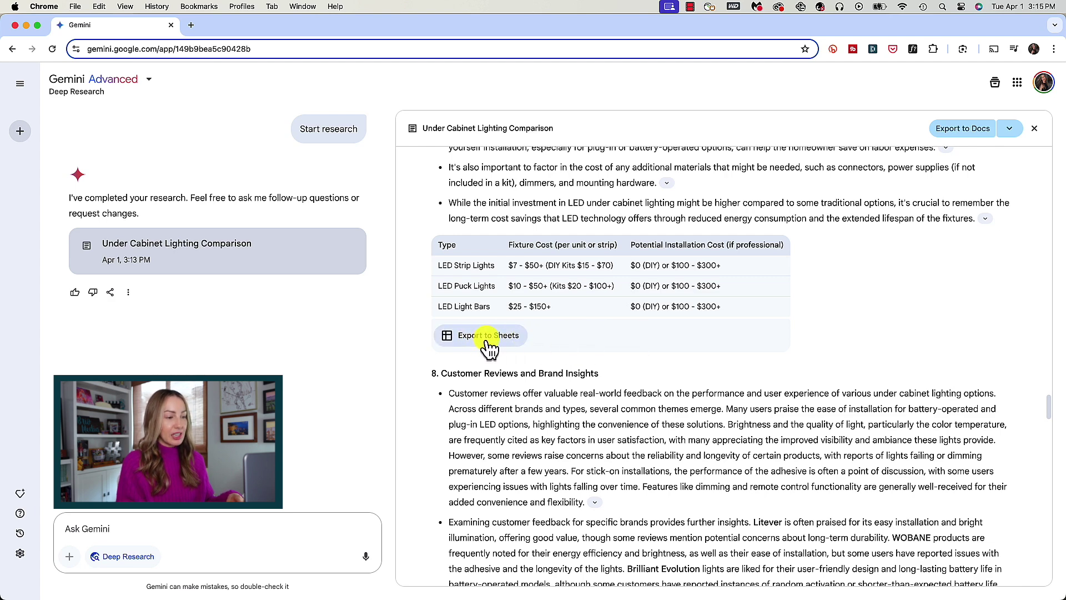
# Scroll past the sources used list and expand the Thoughts section, starting 'Exploring Lighting Options'
pyautogui.moveTo(1050, 404); pyautogui.dragTo(1050, 443)
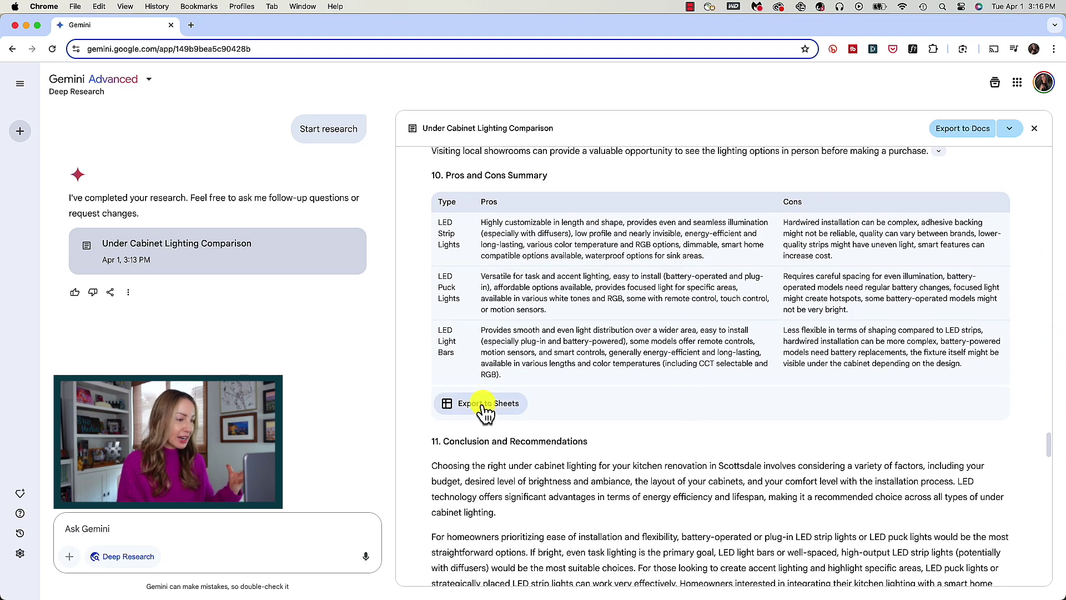
pyautogui.moveTo(1050, 442); pyautogui.dragTo(1053, 583)
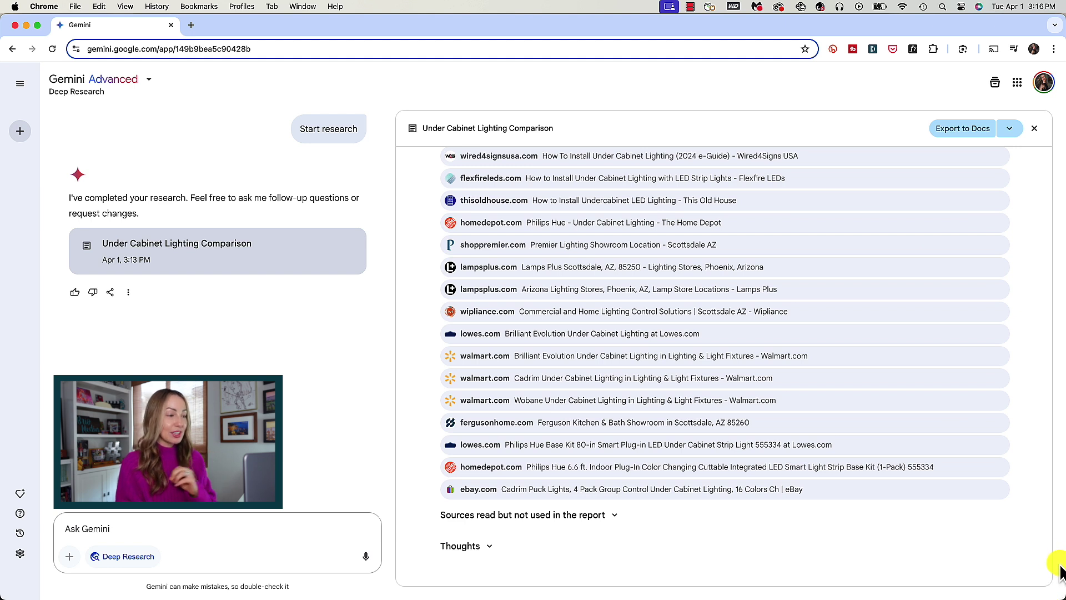
pyautogui.click(481, 549)
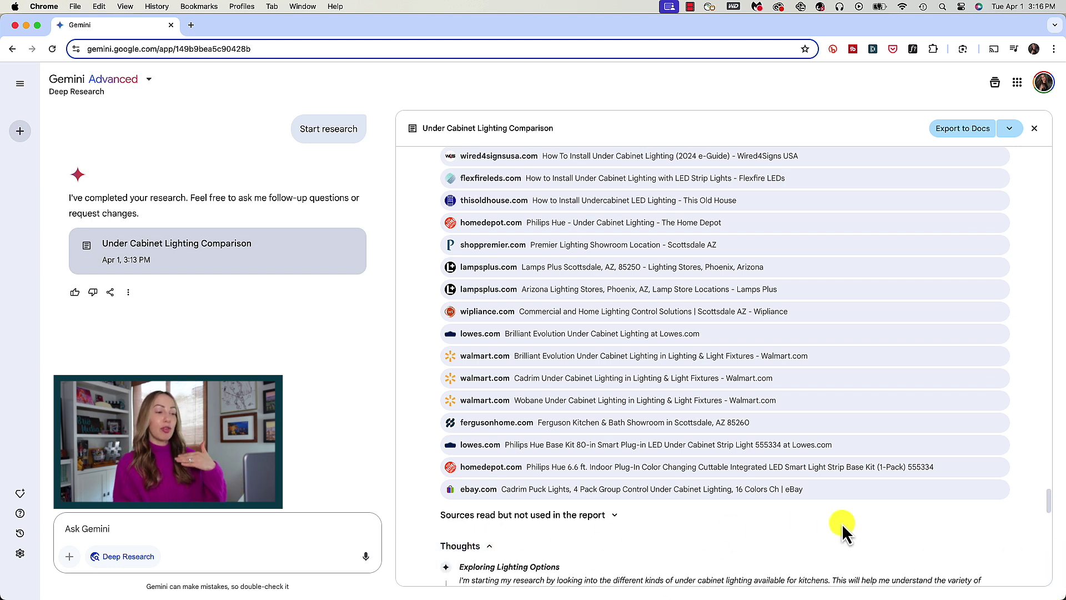
# Generate the report's audio overview from the menu beside Export to Docs
pyautogui.moveTo(1047, 499); pyautogui.dragTo(1058, 544)
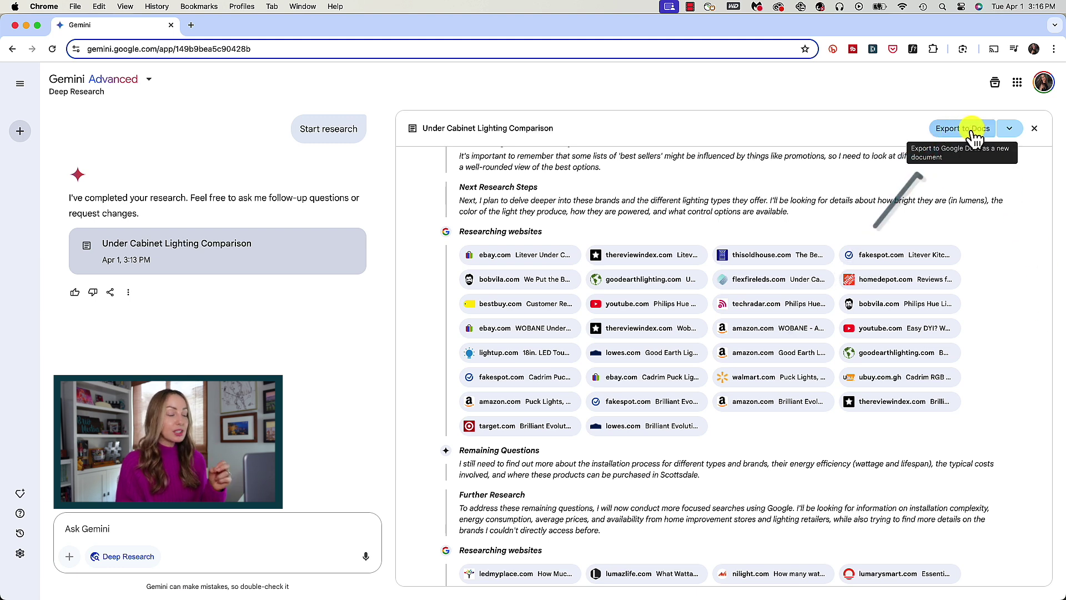
pyautogui.click(1012, 129)
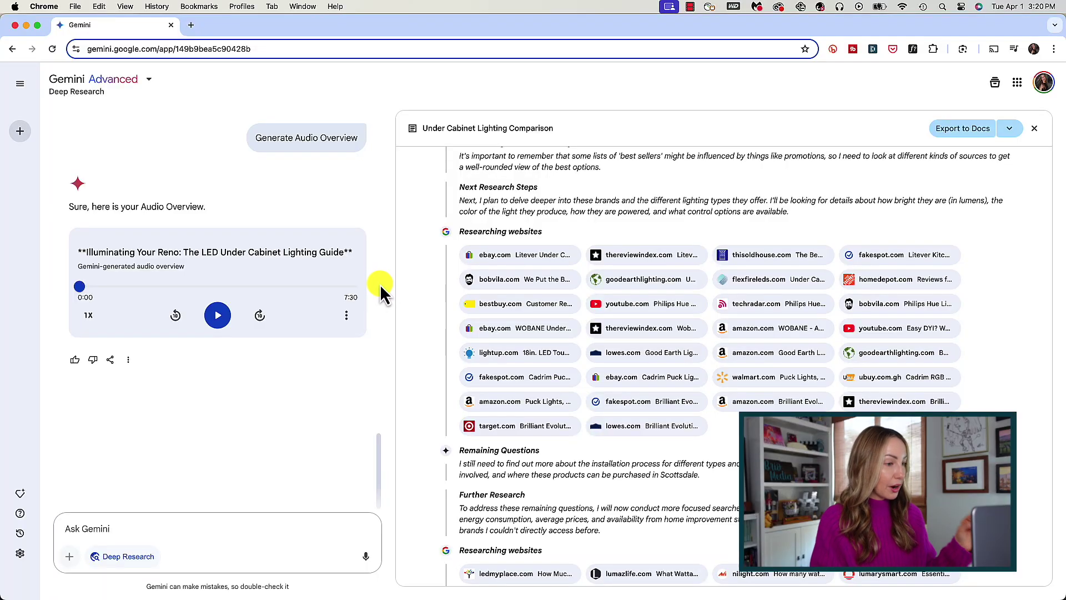
# Play the audio overview to 0:28 and show its Download and Share Conversation options
pyautogui.click(221, 317)
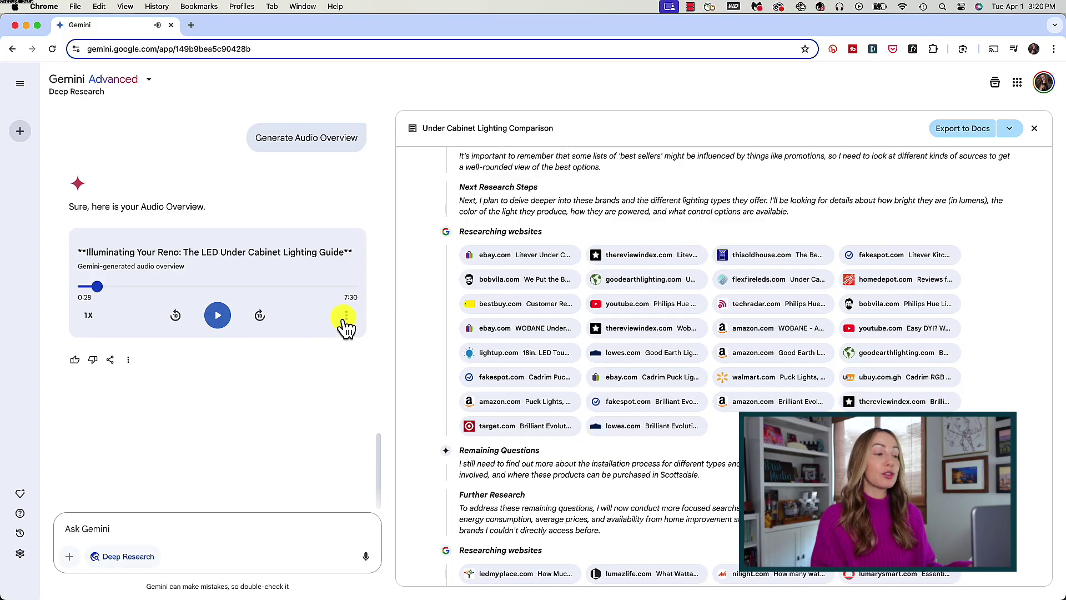
pyautogui.click(345, 319)
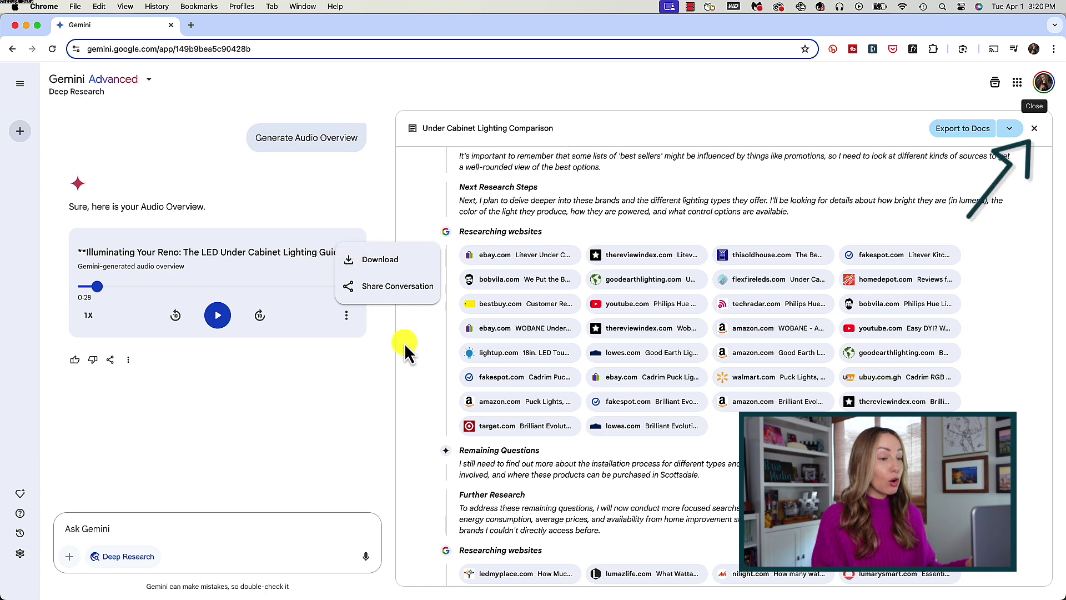
# Close the report panel and reopen the Under Cabinet Lighting Comparison report from the chat
pyautogui.click(1034, 130)
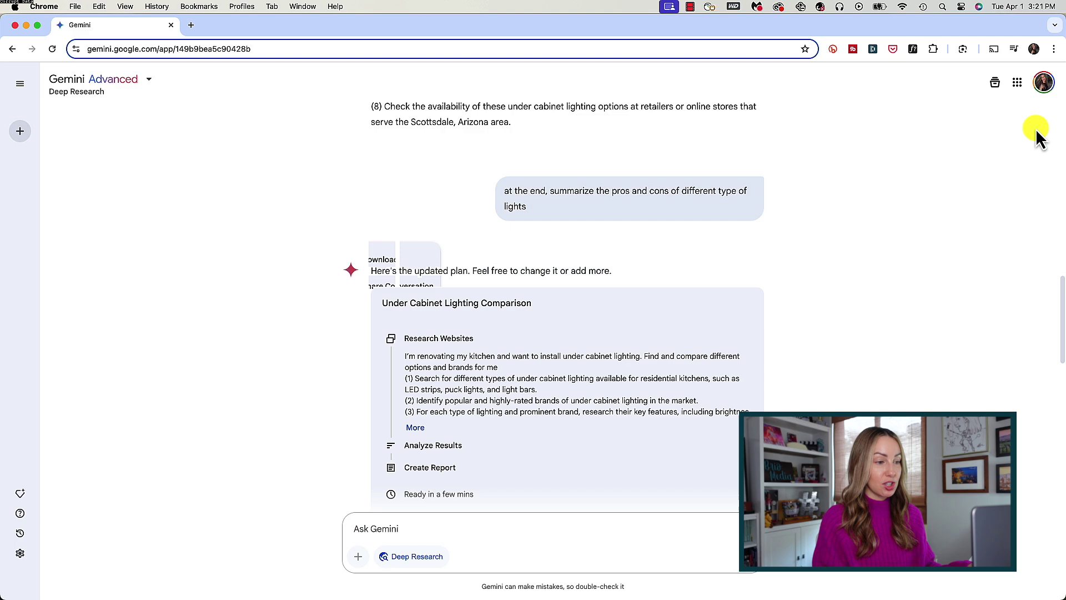
pyautogui.scroll(-7, 714, 328)
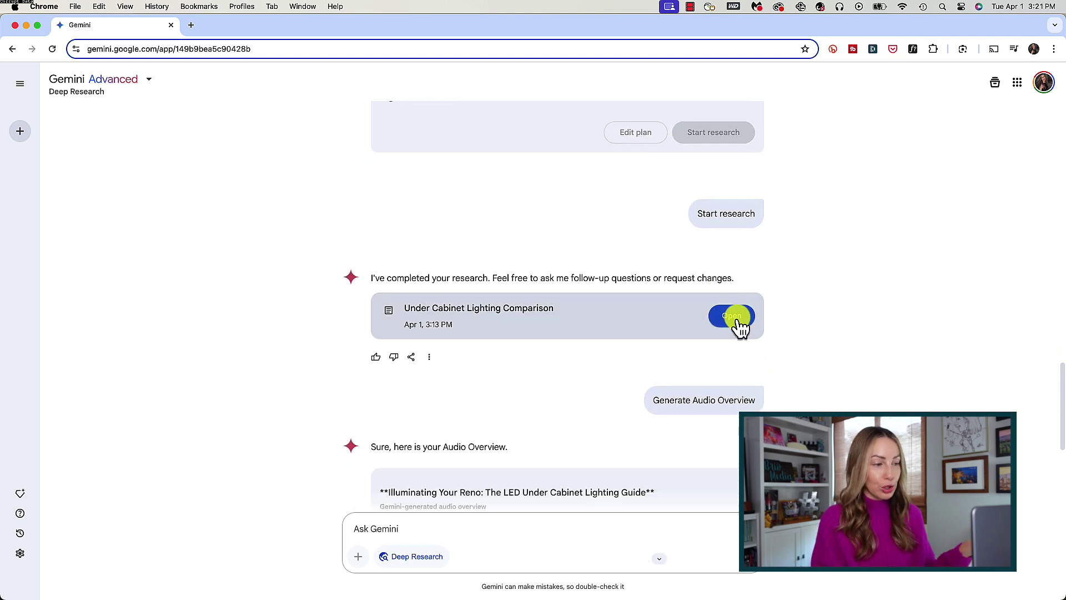
pyautogui.click(731, 315)
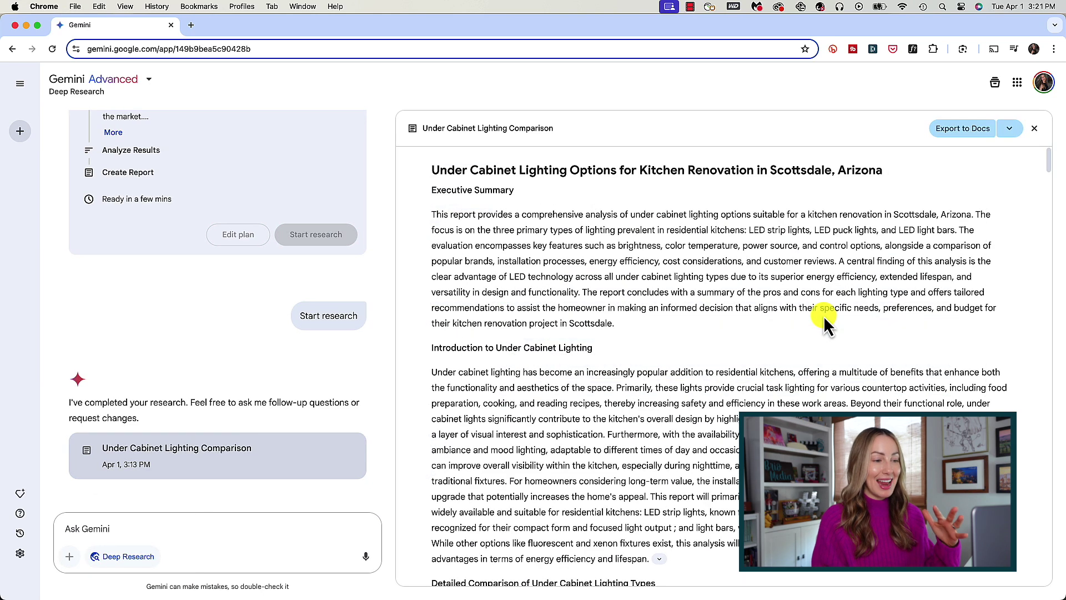